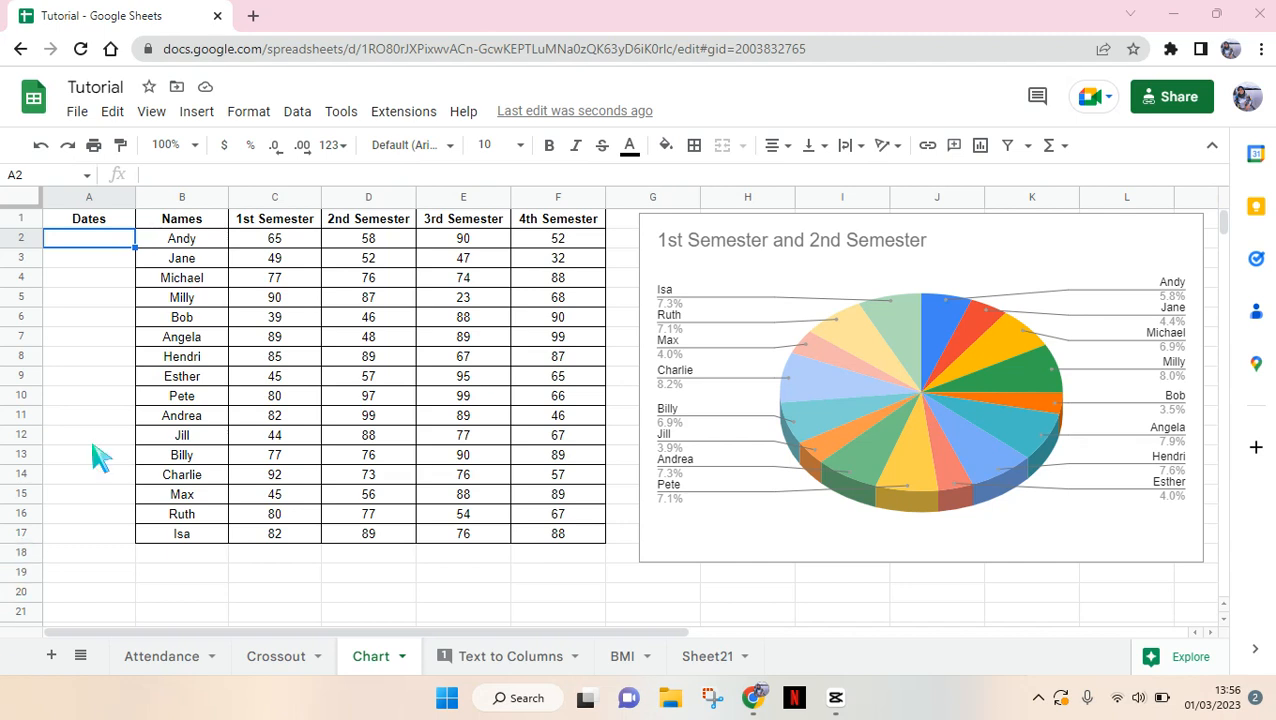
- Select cell A2 under Dates and launch the Windows On-Screen Keyboard from Search
click(120, 272)
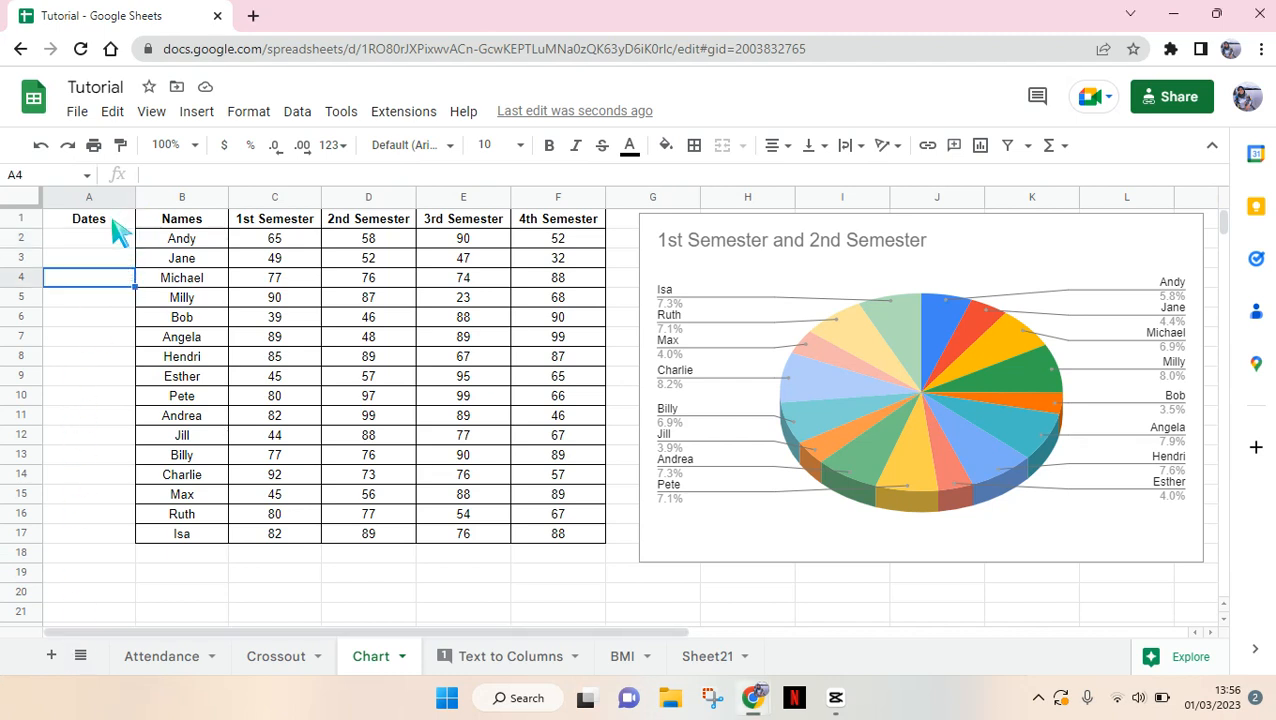
click(105, 238)
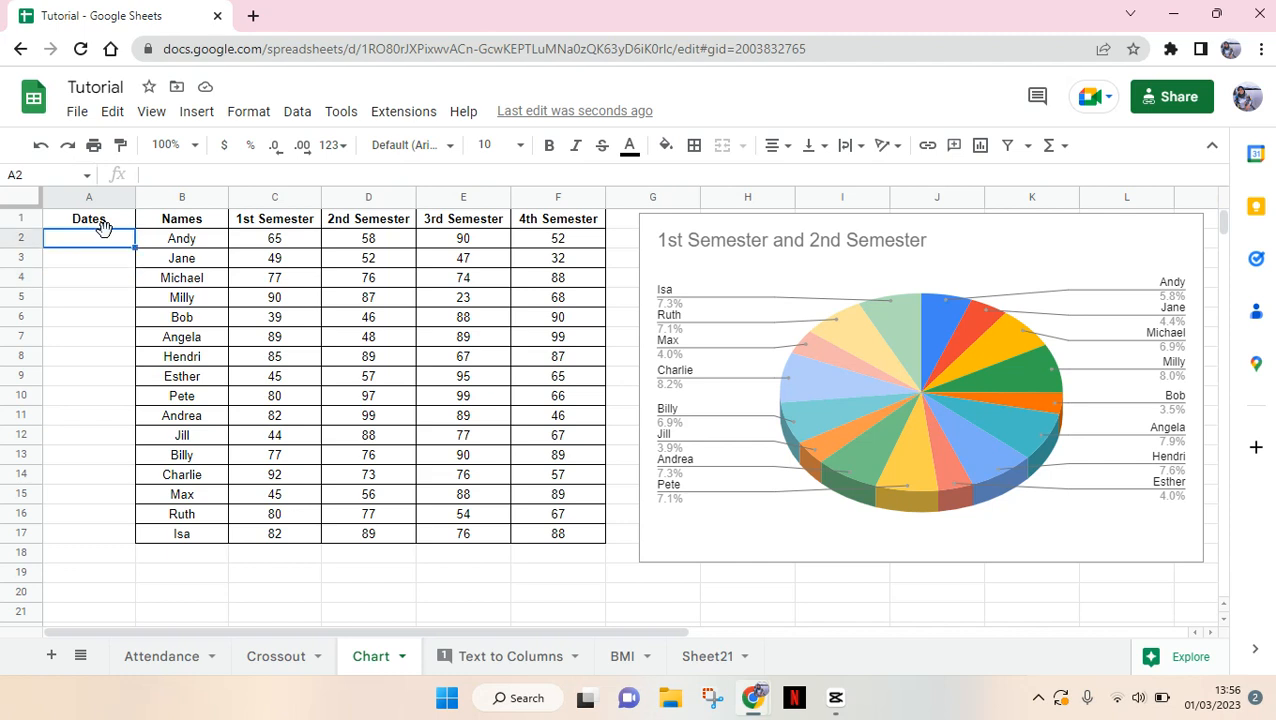
click(528, 705)
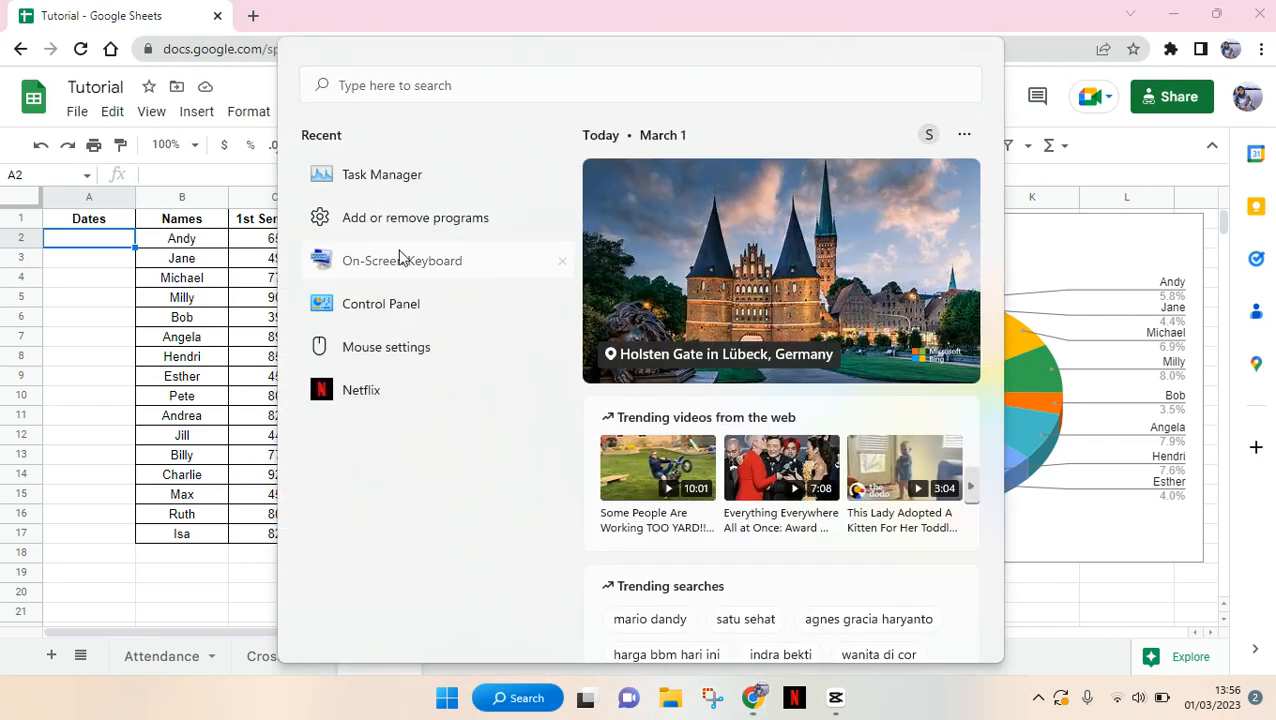
click(405, 262)
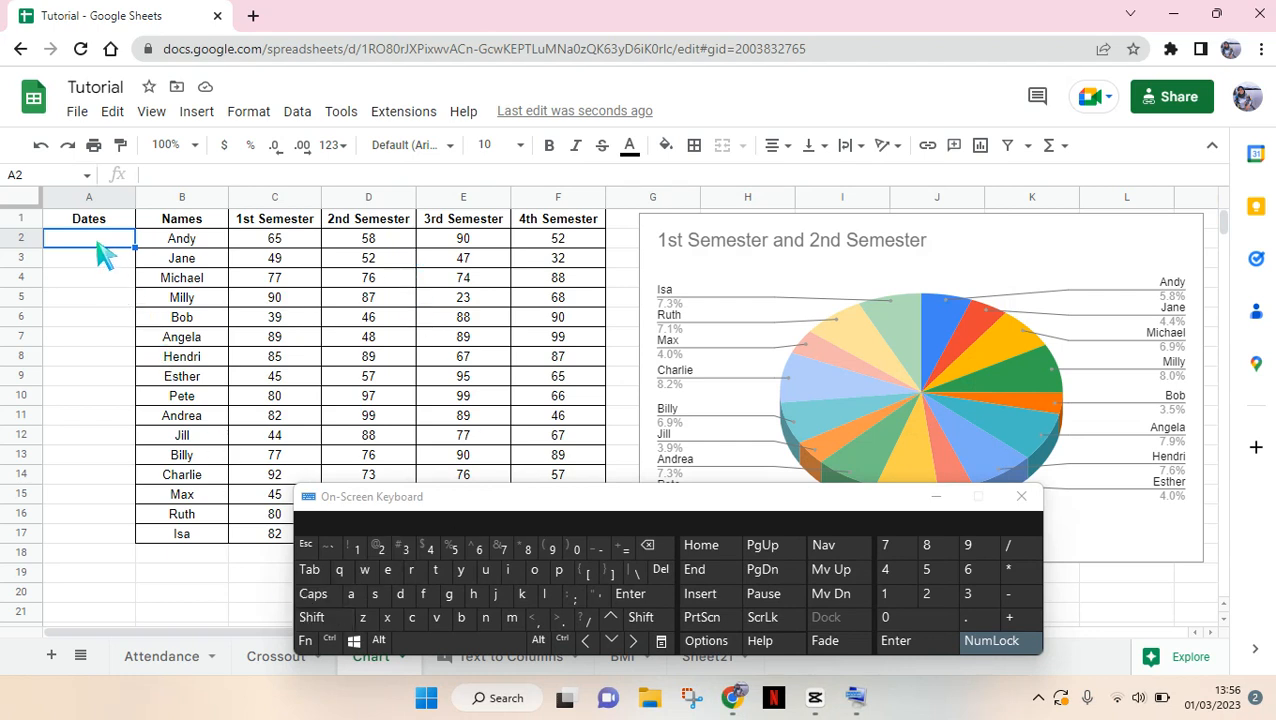
- Insert today's date, 3/1/2023, into A2 with the Ctrl+; shortcut
key(ctrl)
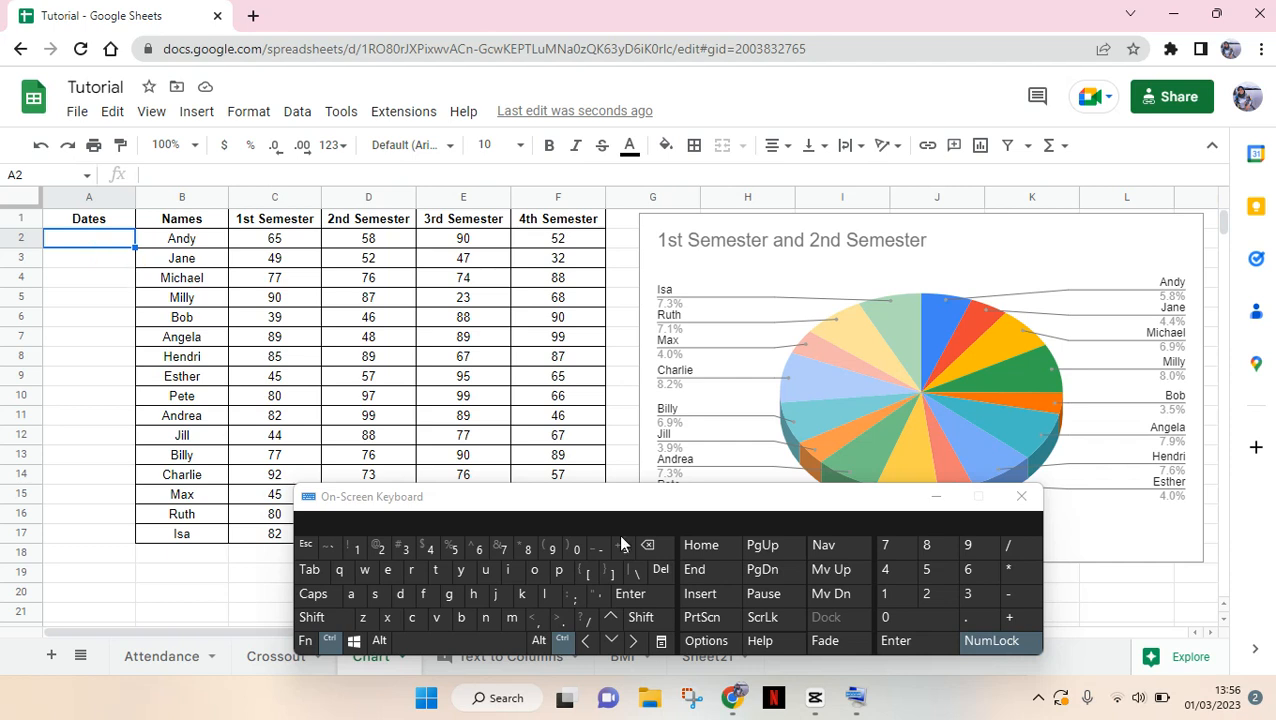
click(566, 601)
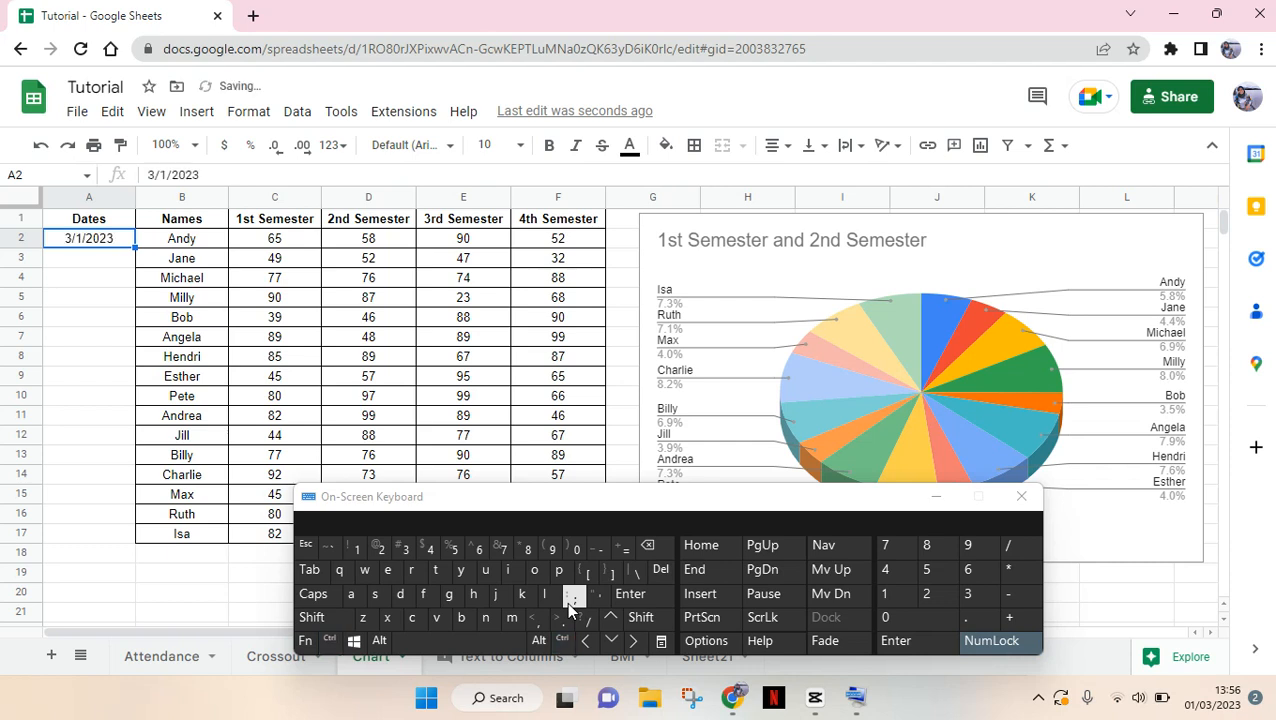
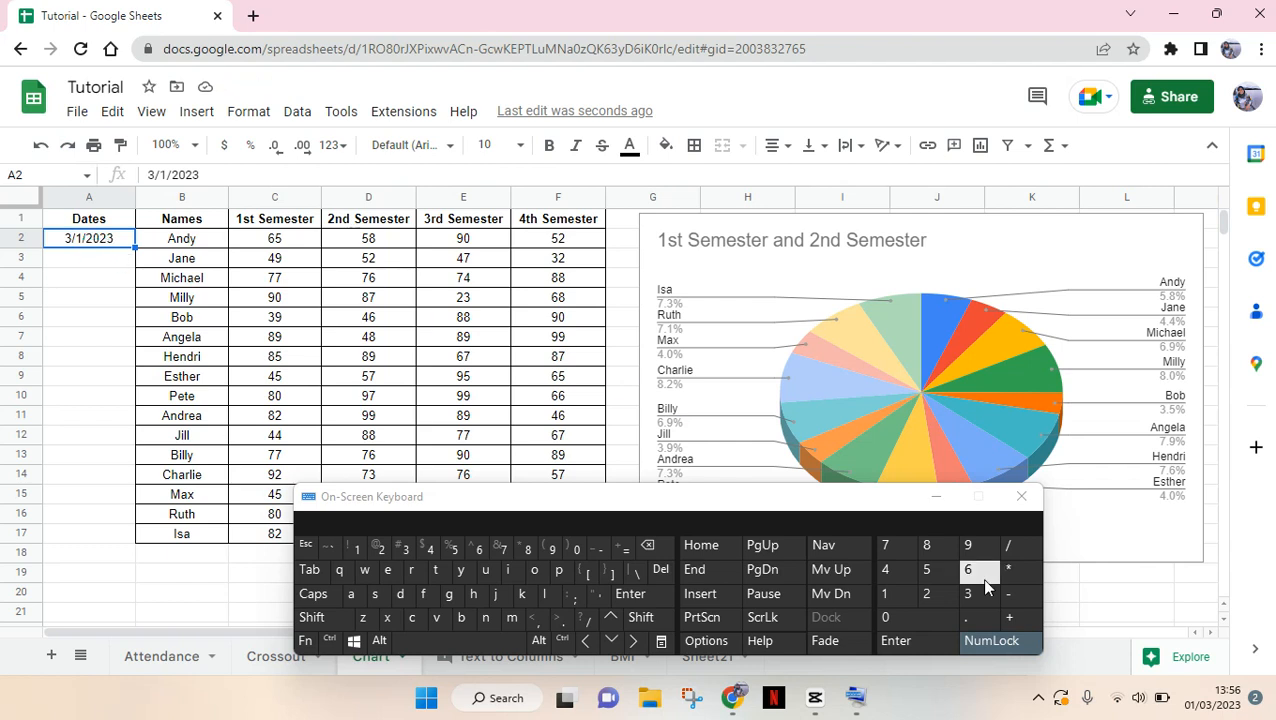
- Close the on-screen keyboard so the student table and pie chart are fully visible
click(1024, 500)
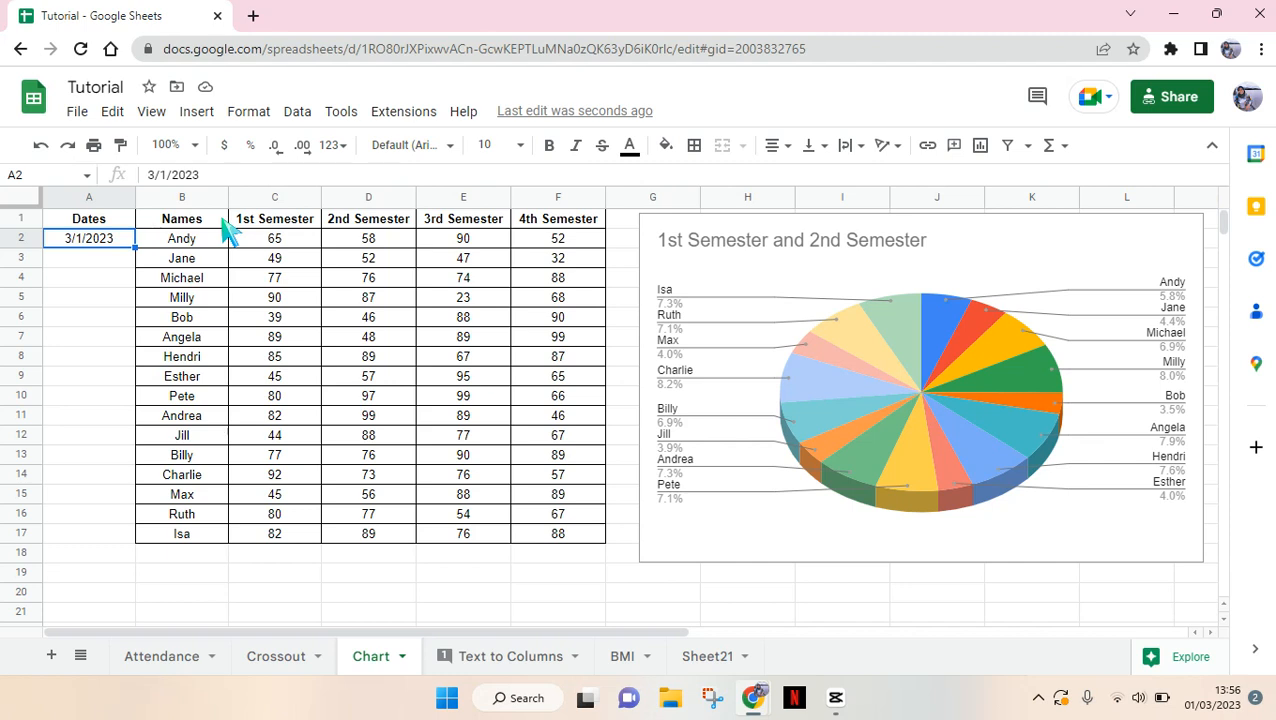
- Apply the custom 5-Aug-1930 date pattern so A2 reads 1-Mar-2023
click(252, 114)
mouse_move(281, 191)
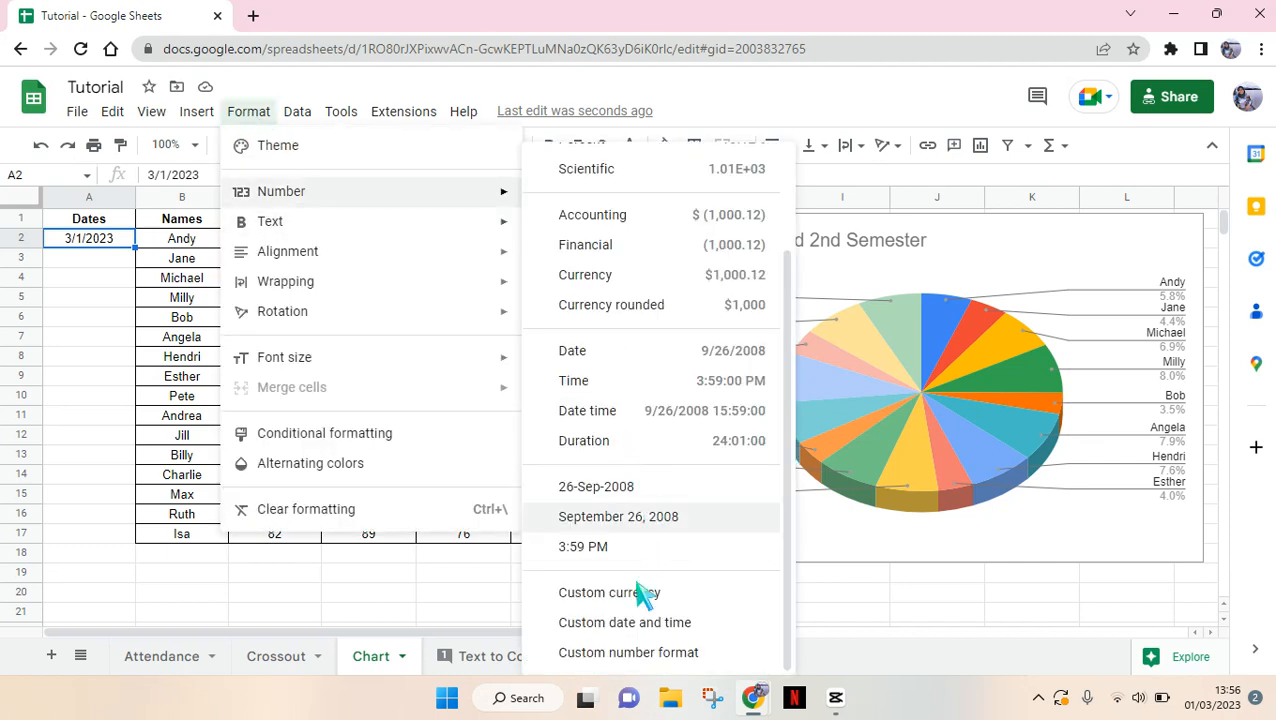
click(642, 624)
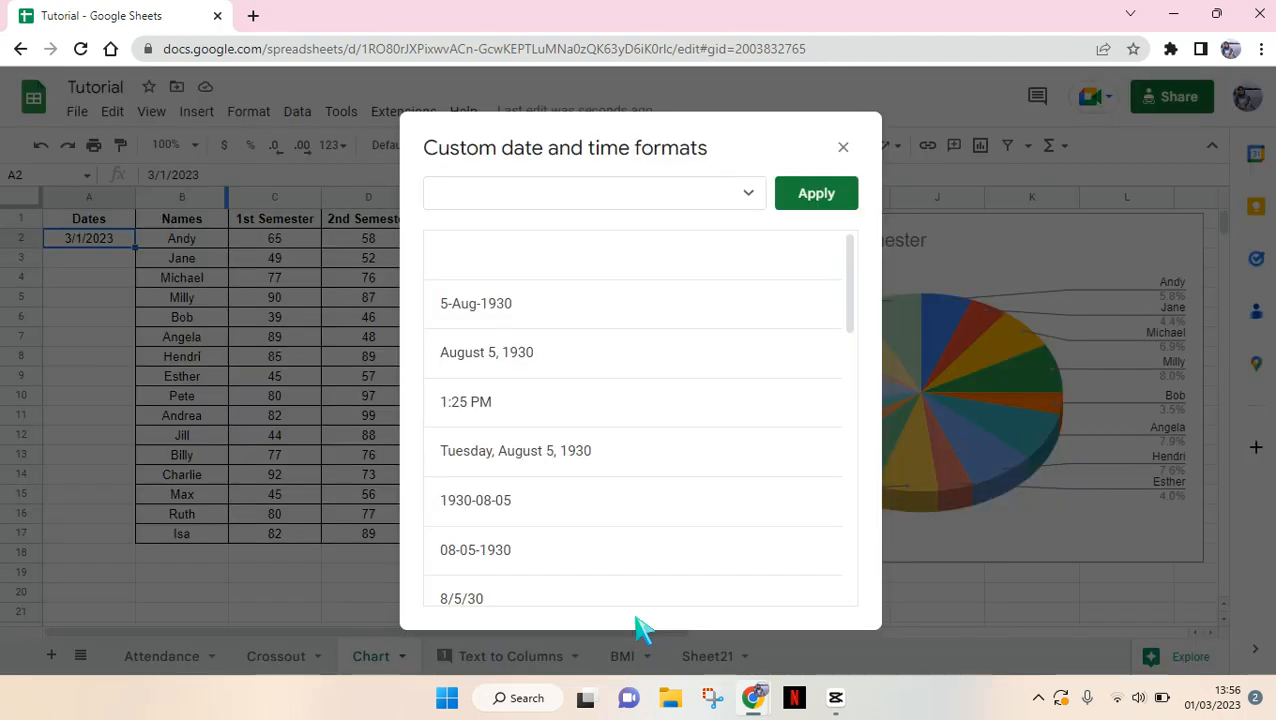
click(561, 330)
click(832, 196)
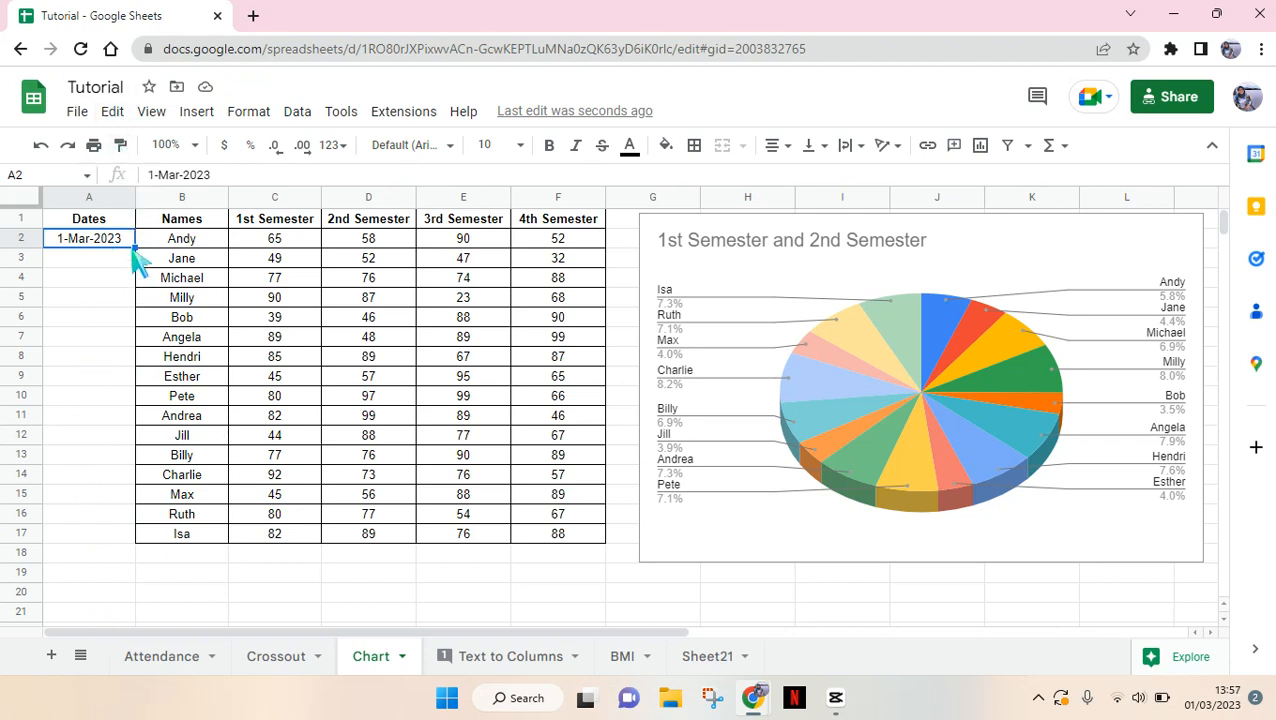
- Auto-fill A2 down to A17 with consecutive dates 1-Mar-2023 to 16-Mar-2023
drag(134, 248, 136, 534)
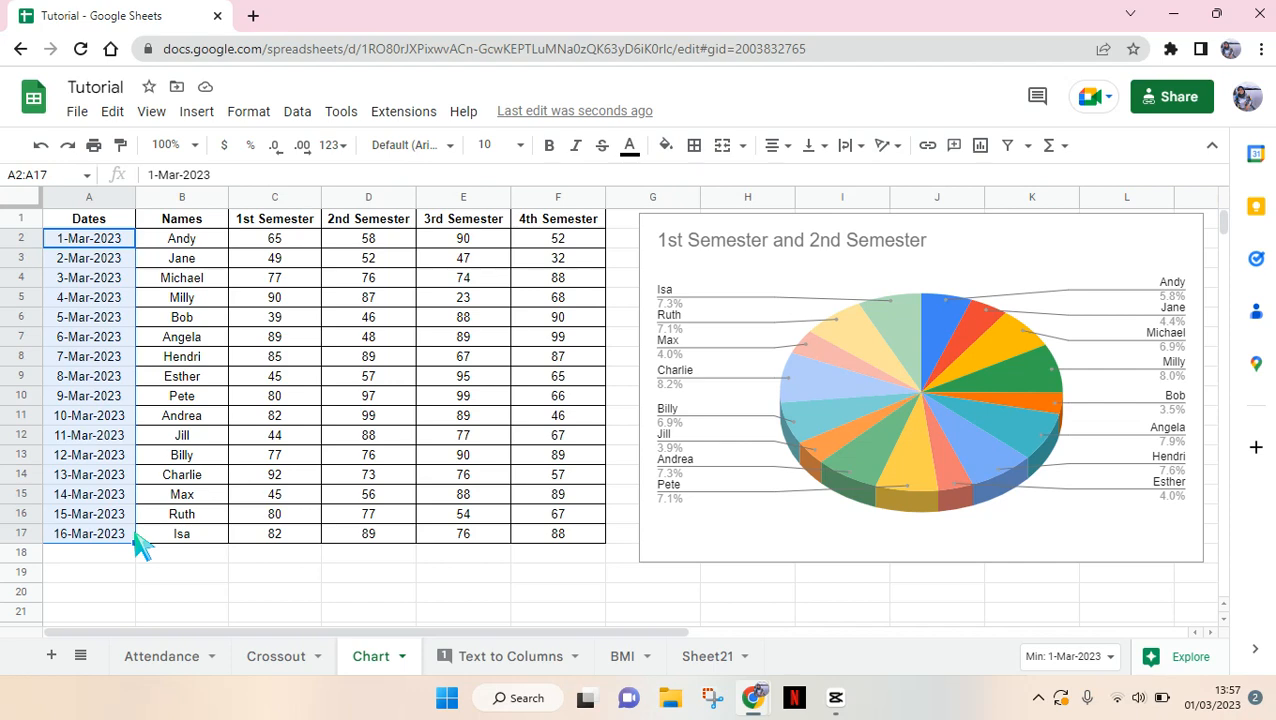
click(343, 713)
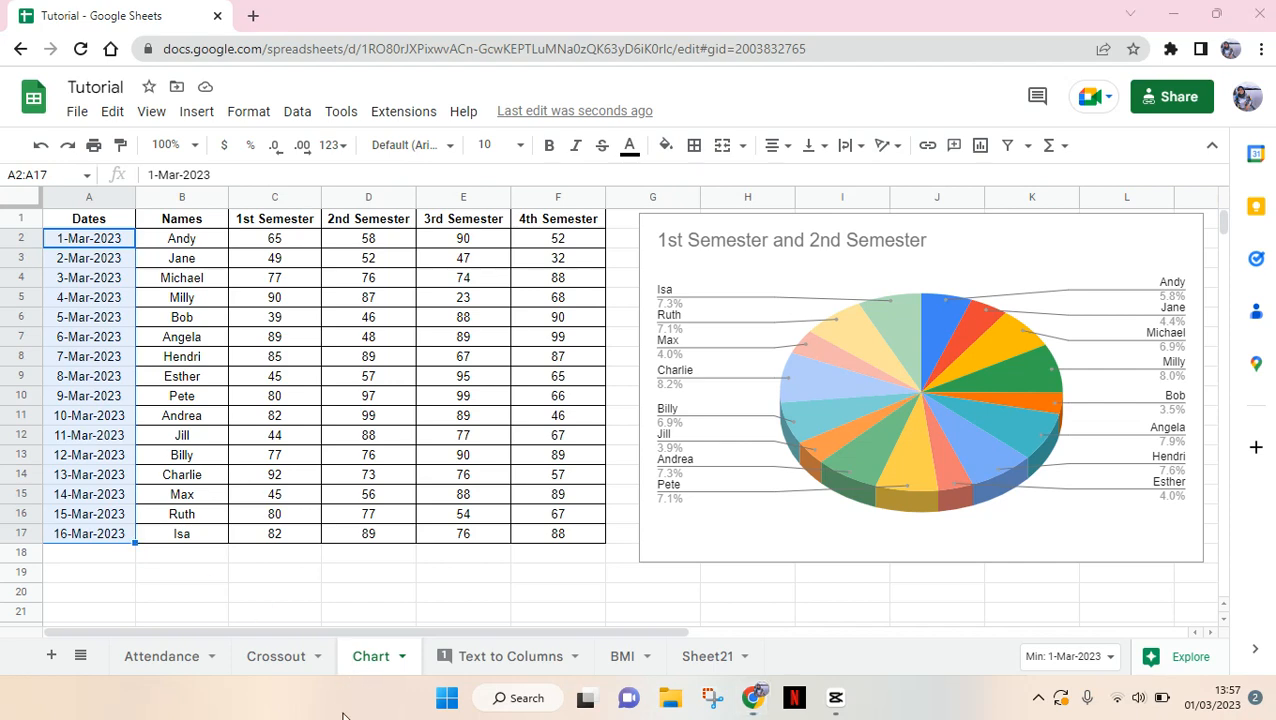